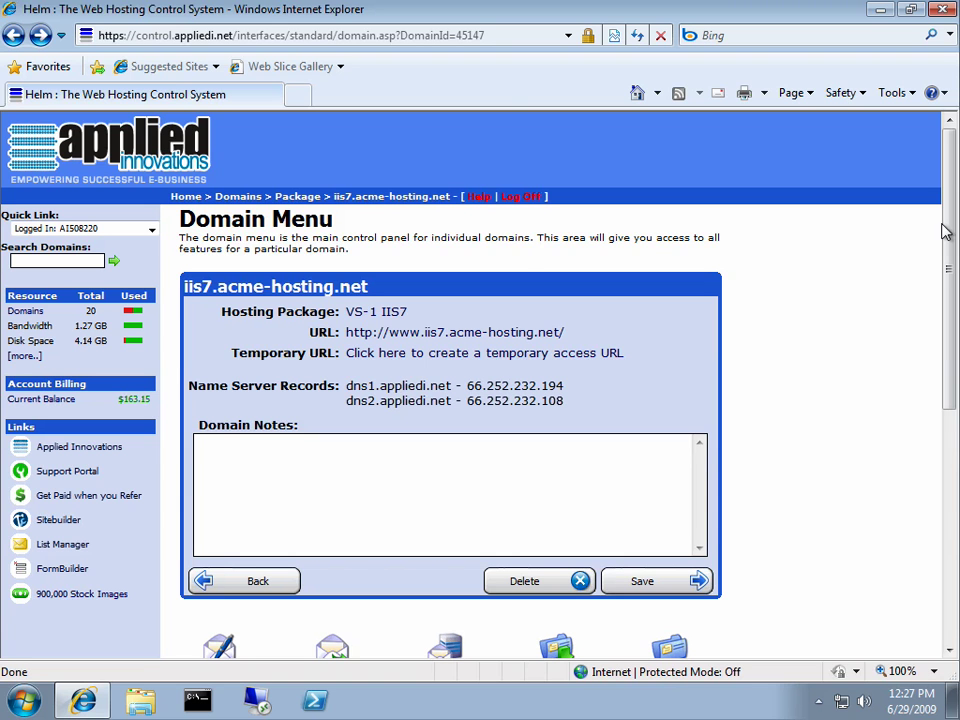
# - Open iis7.acme-hosting.net's Application Packs and select the Kentico CMS Lite pack
pyautogui.moveTo(948, 230); pyautogui.dragTo(949, 508)
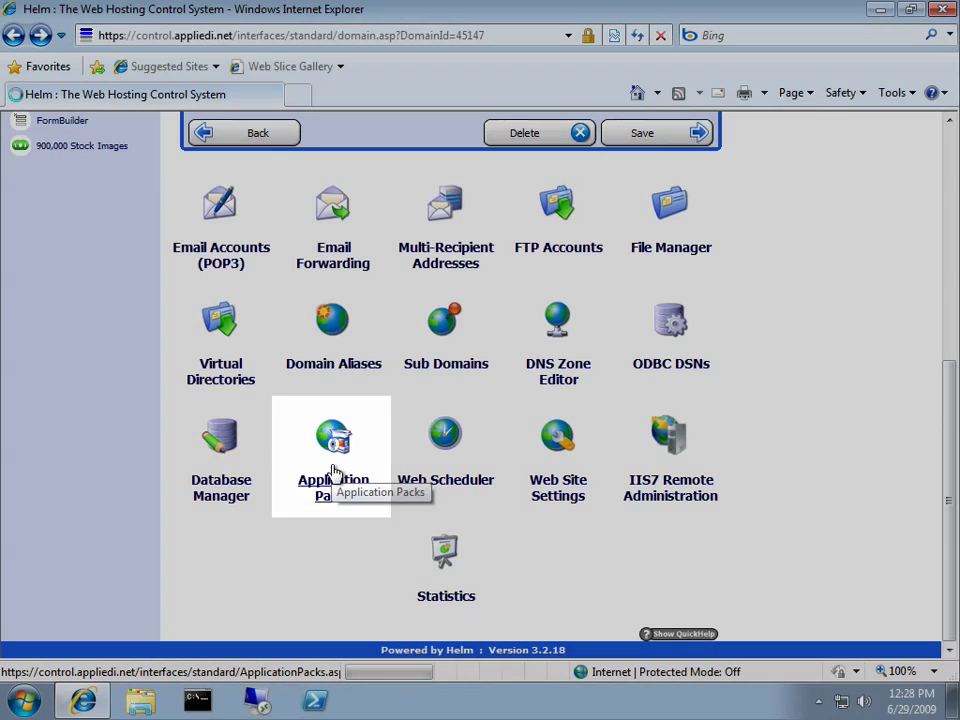
pyautogui.click(334, 472)
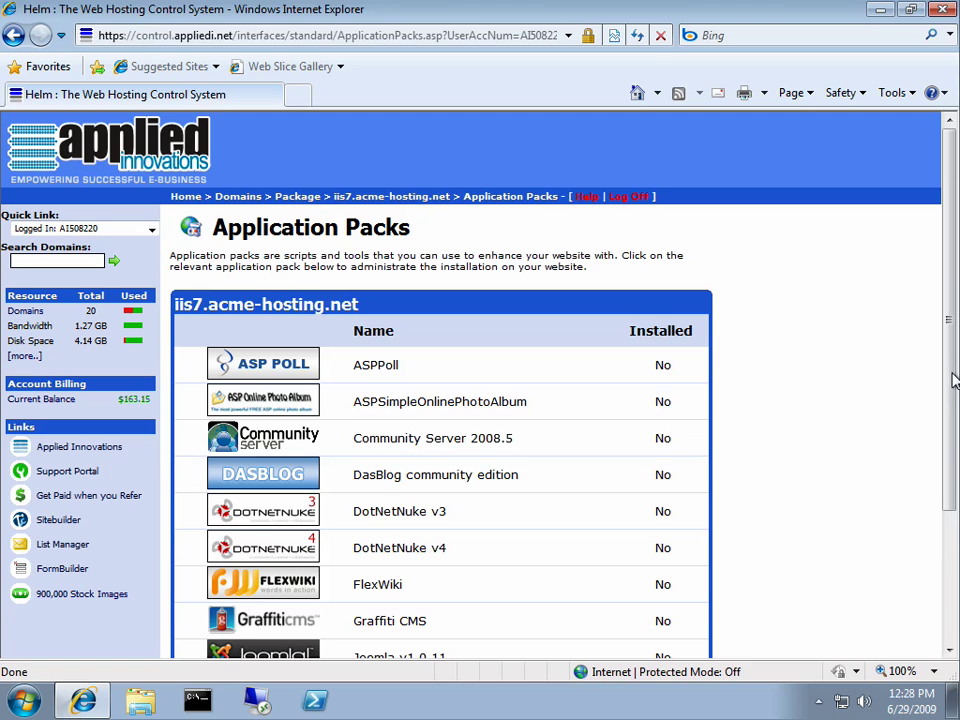
pyautogui.moveTo(949, 377); pyautogui.dragTo(945, 497)
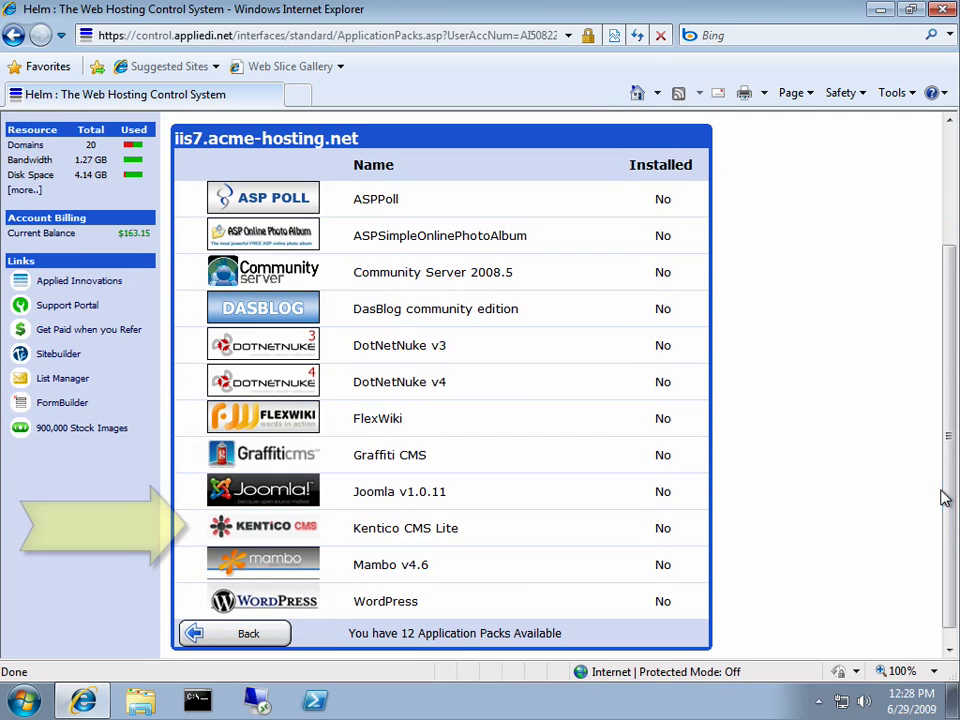
pyautogui.moveTo(298, 543)
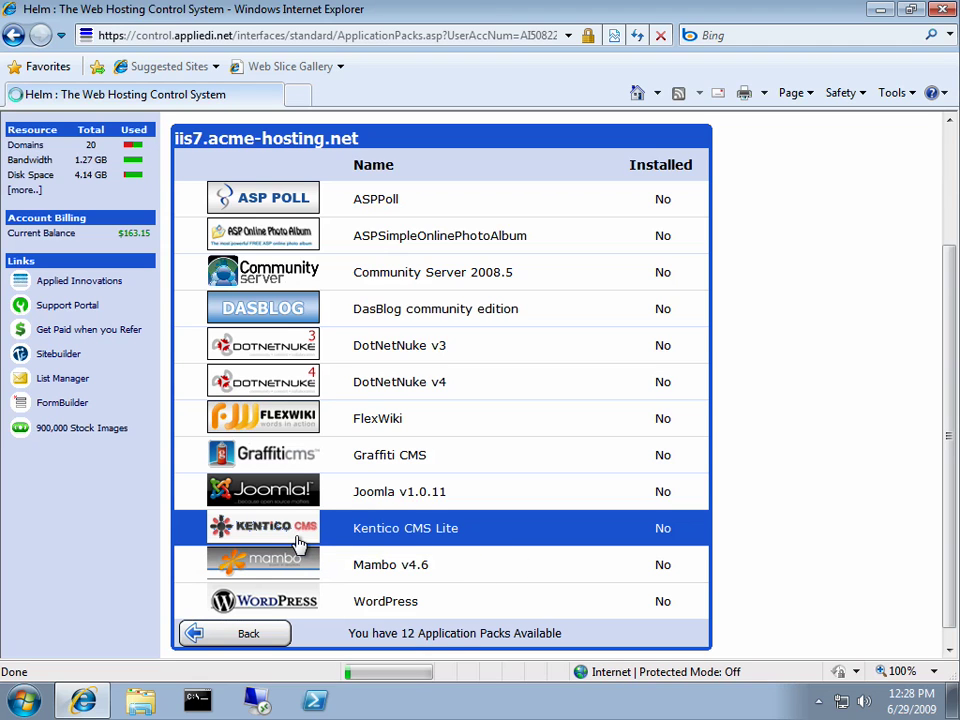
pyautogui.click(298, 543)
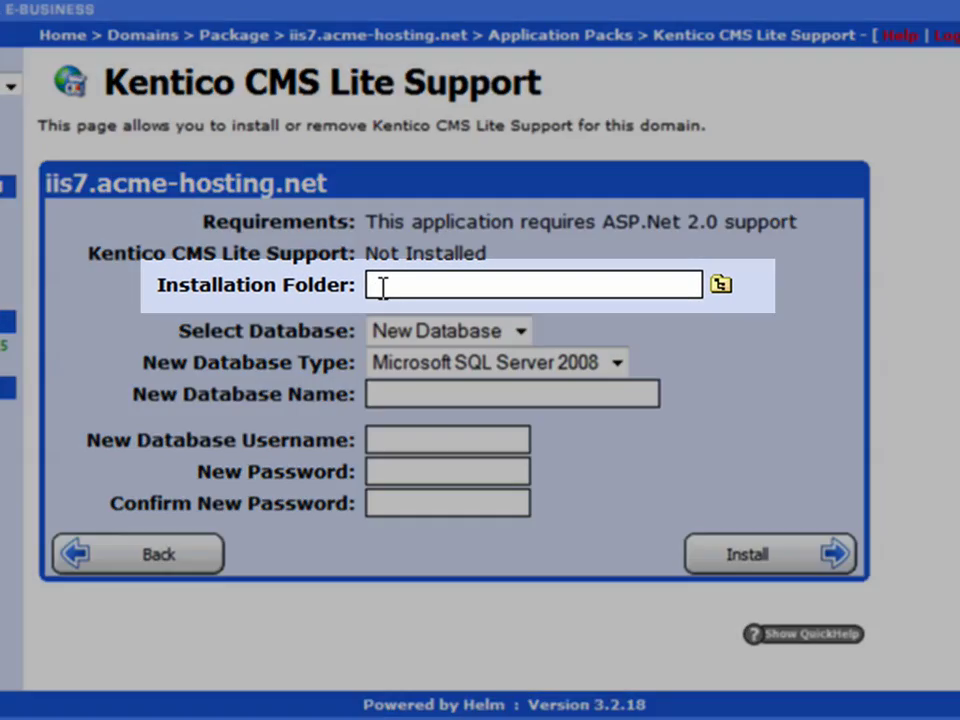
# - Set the installation folder to kentico and the new database name to kentico5test
pyautogui.click(391, 287)
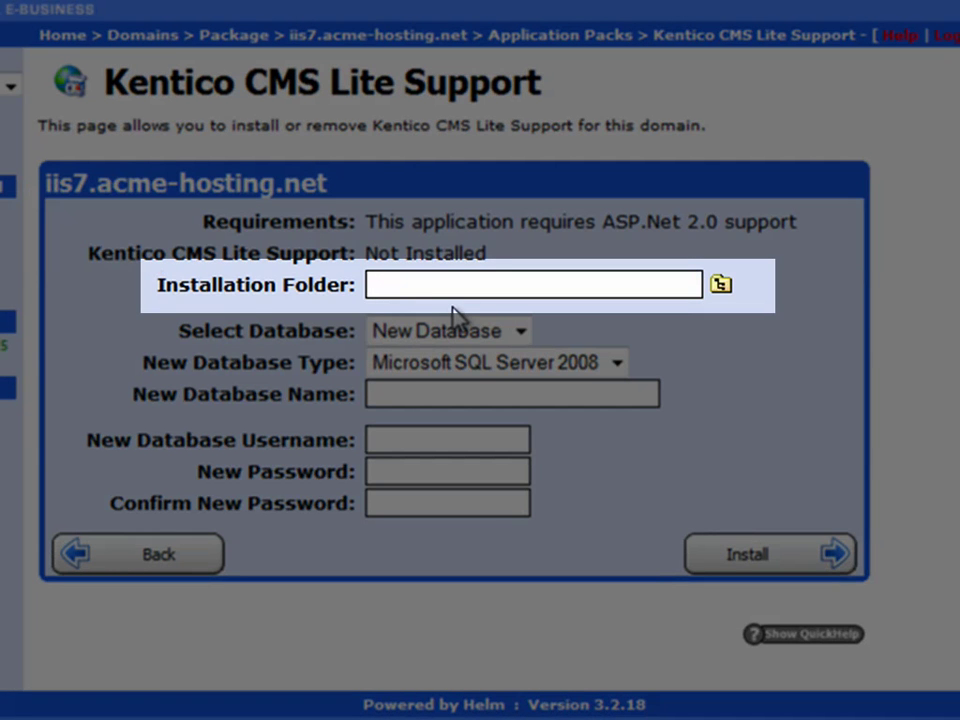
pyautogui.write('kentico')
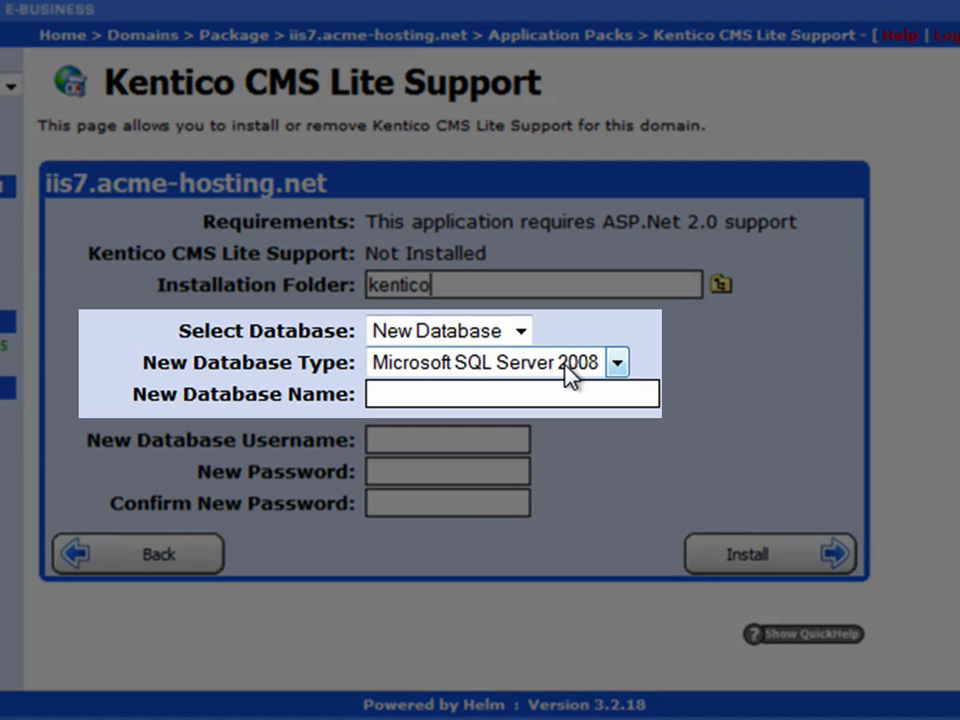
pyautogui.click(450, 396)
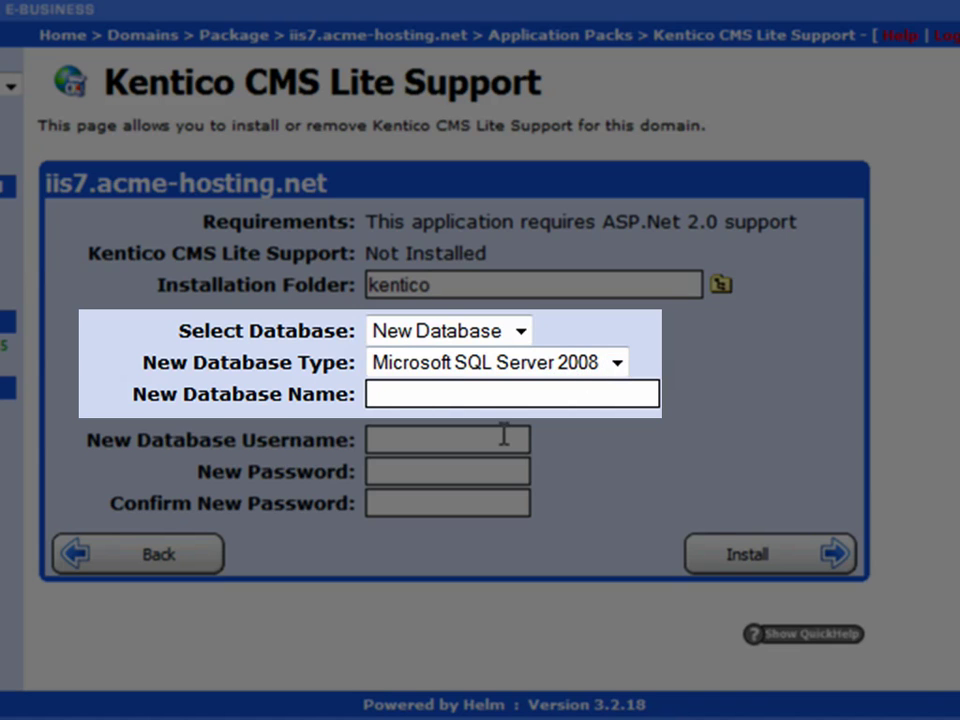
pyautogui.write('kentico5test')
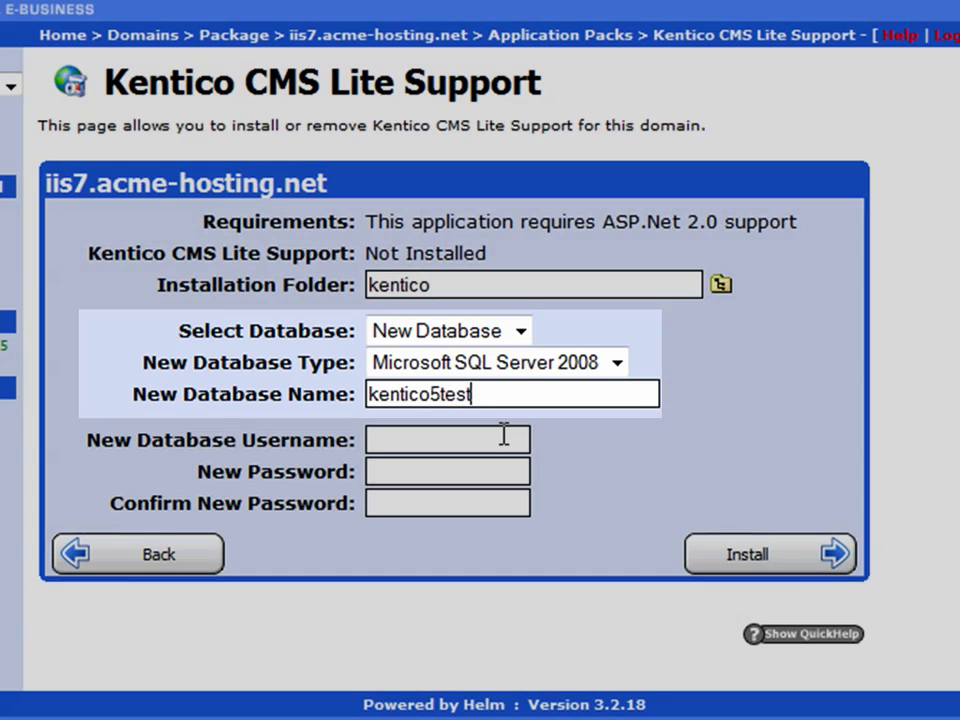
# - Enter kentico5test as the database username, then enter and confirm its password
pyautogui.click(504, 437)
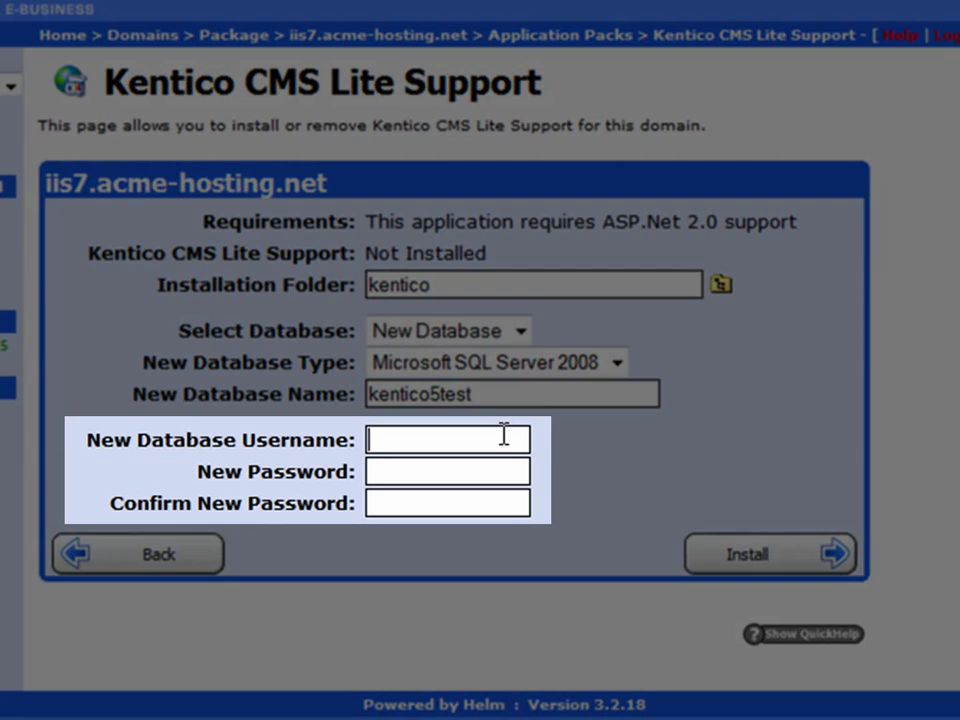
pyautogui.write('kentico')
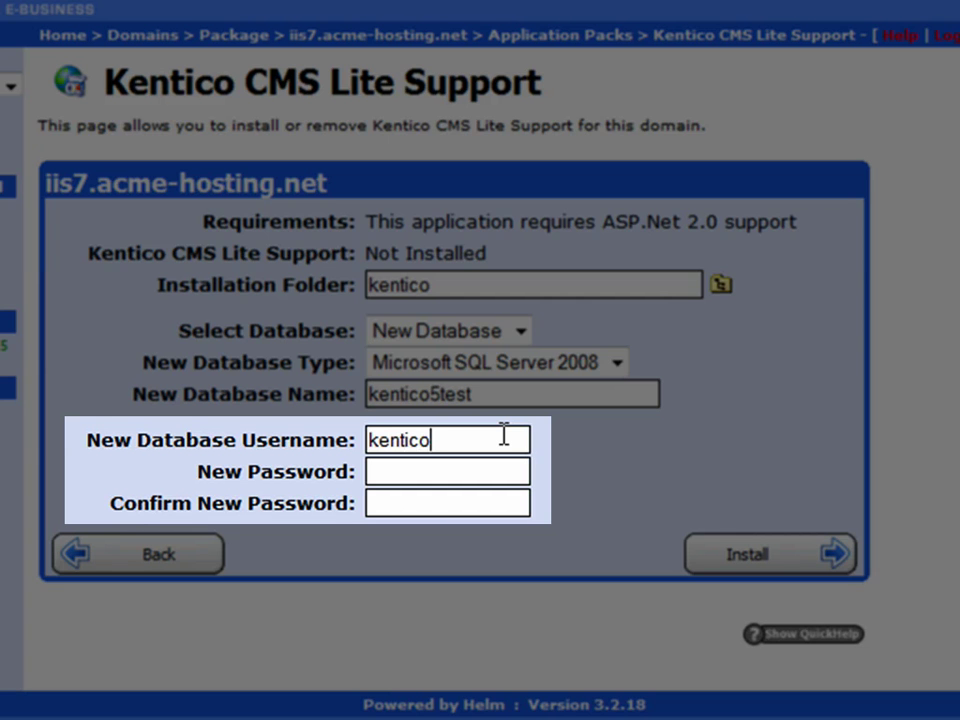
pyautogui.write('5test')
pyautogui.press('Tab')
pyautogui.write('******')
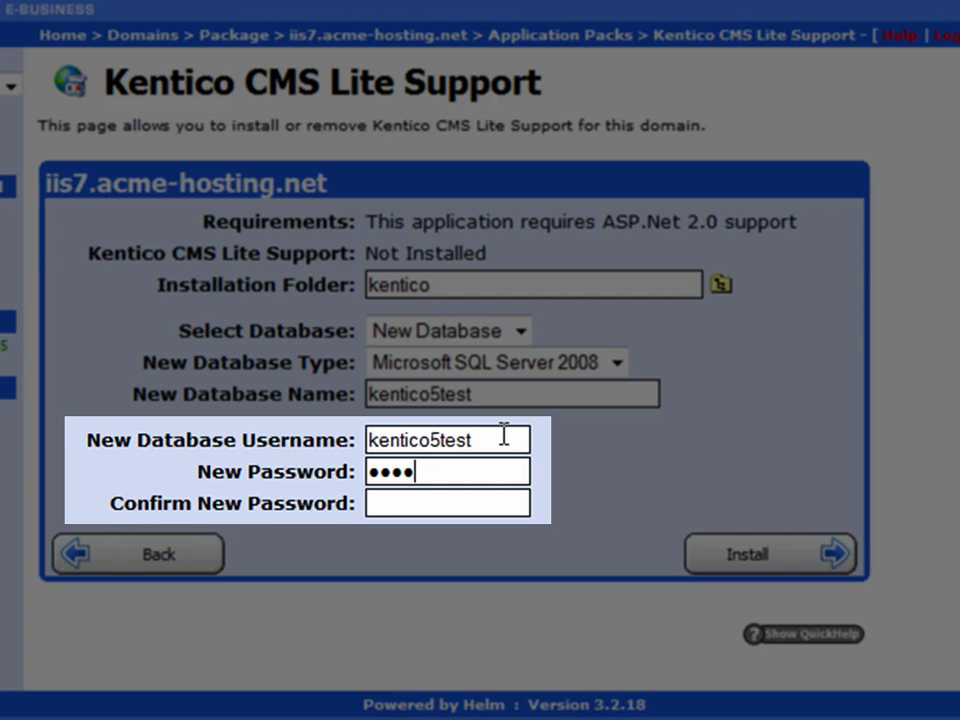
pyautogui.press('Tab')
pyautogui.write('******')
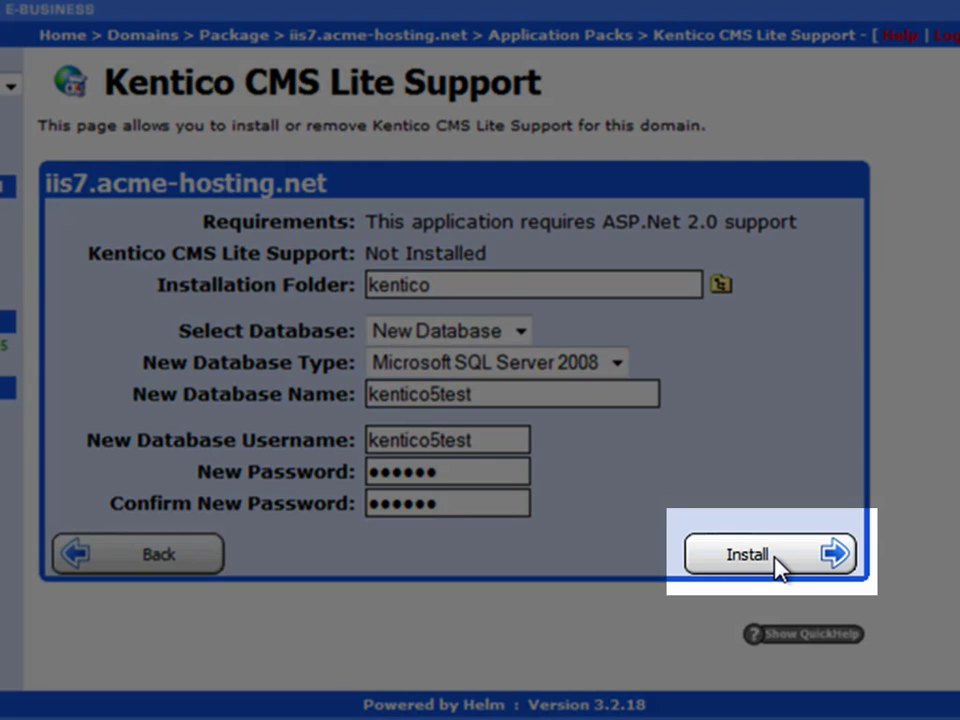
pyautogui.click(776, 558)
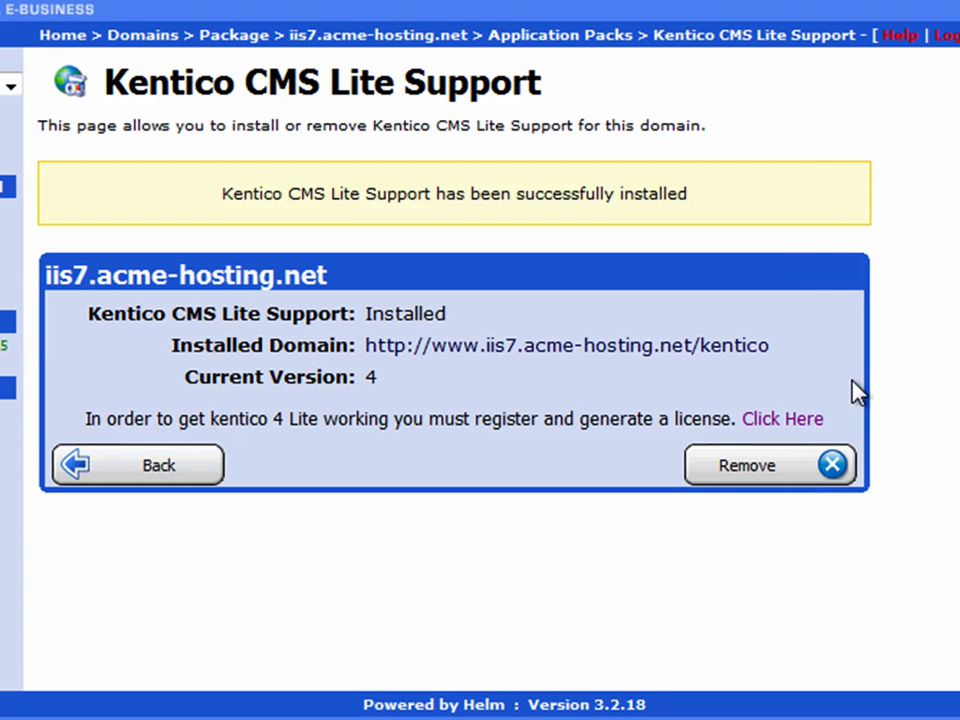
# - Follow the license registration link, maximize the window, and sign in on kentico.com
pyautogui.click(806, 422)
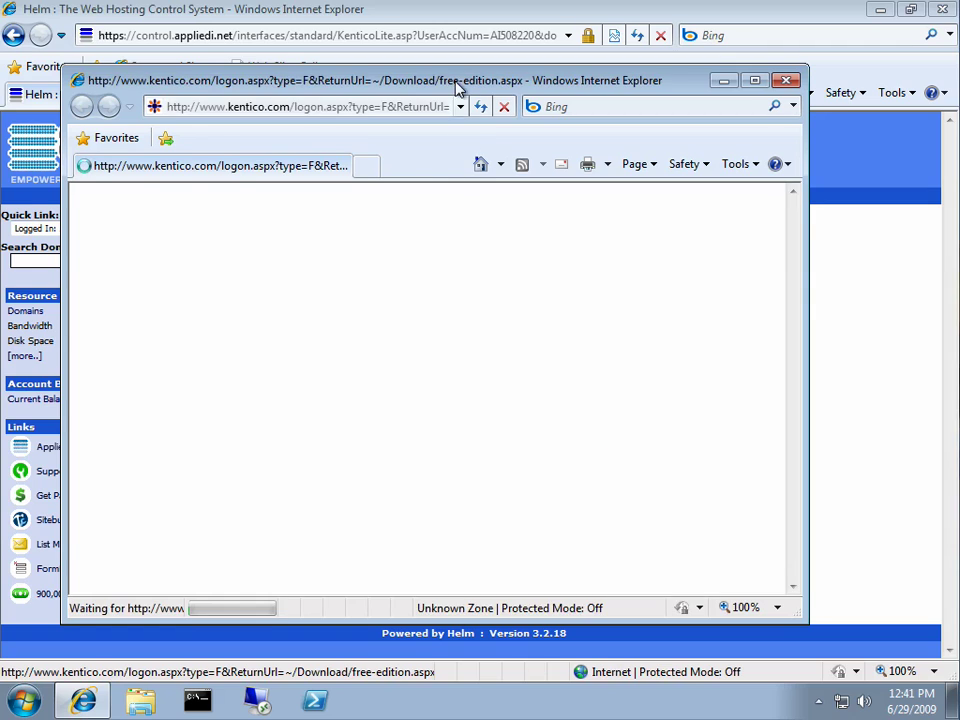
pyautogui.doubleClick(456, 89)
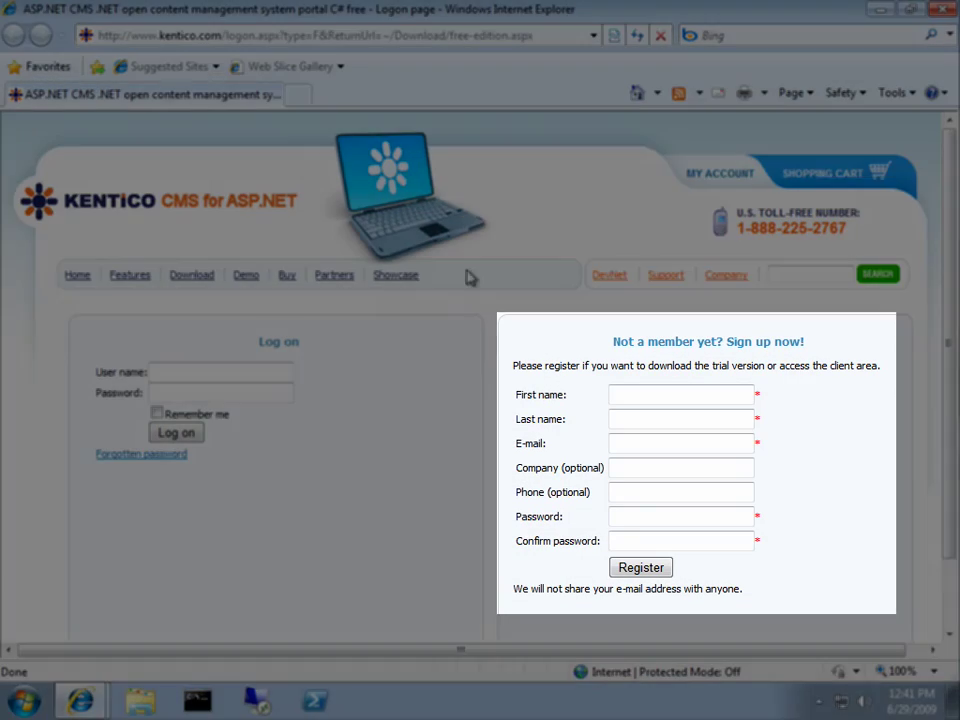
pyautogui.click(215, 376)
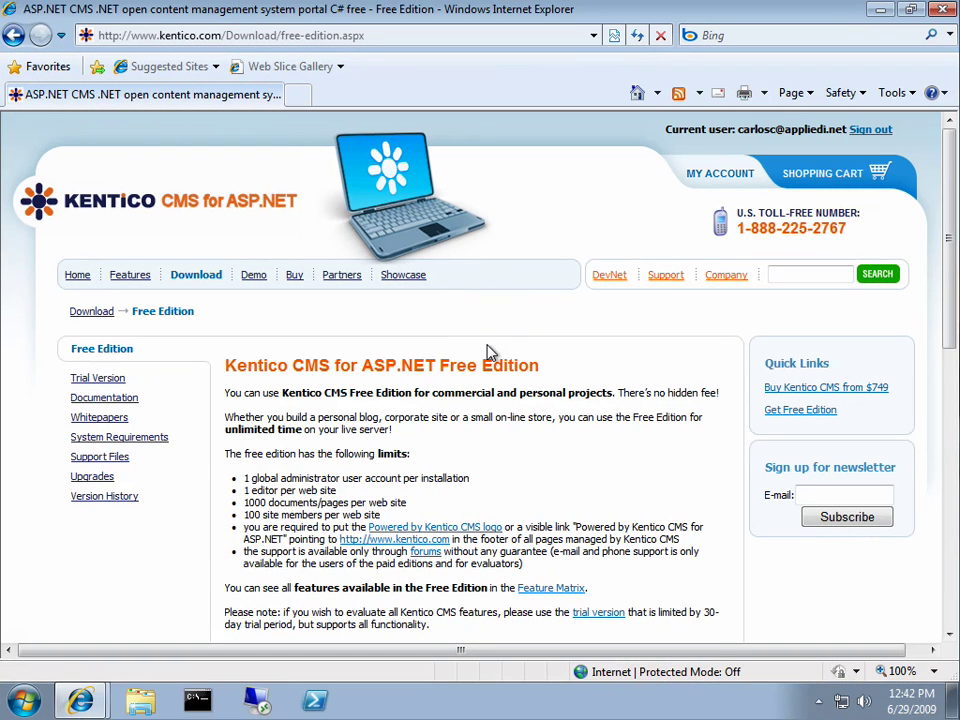
# - Generate a free Kentico CMS 4.x license key for domain iis7.acme-hosting.net
pyautogui.moveTo(951, 186); pyautogui.dragTo(940, 492)
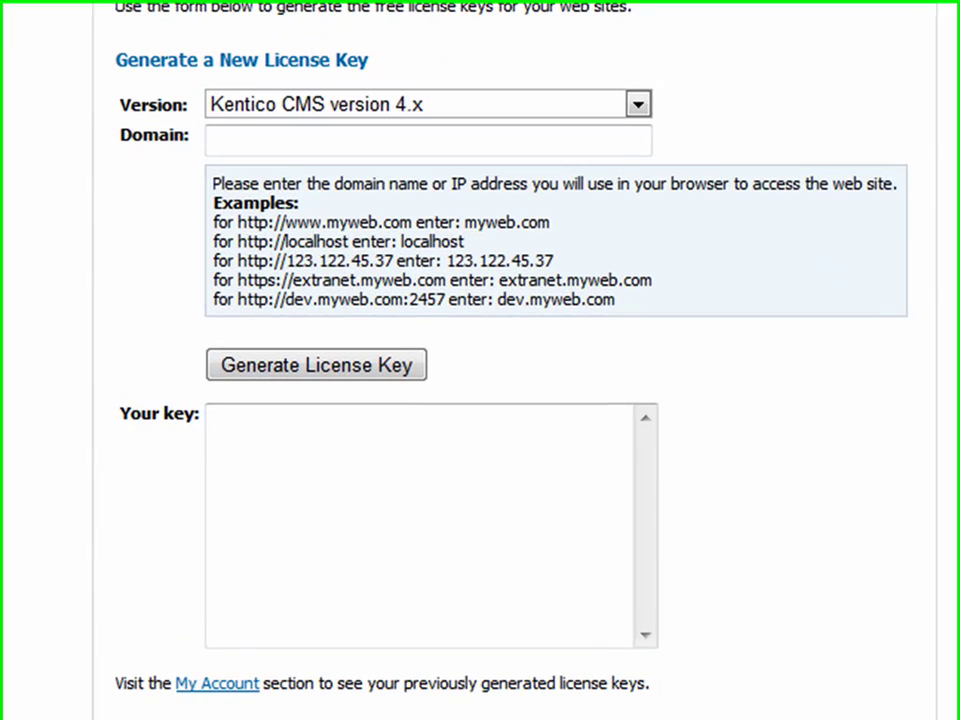
pyautogui.click(337, 133)
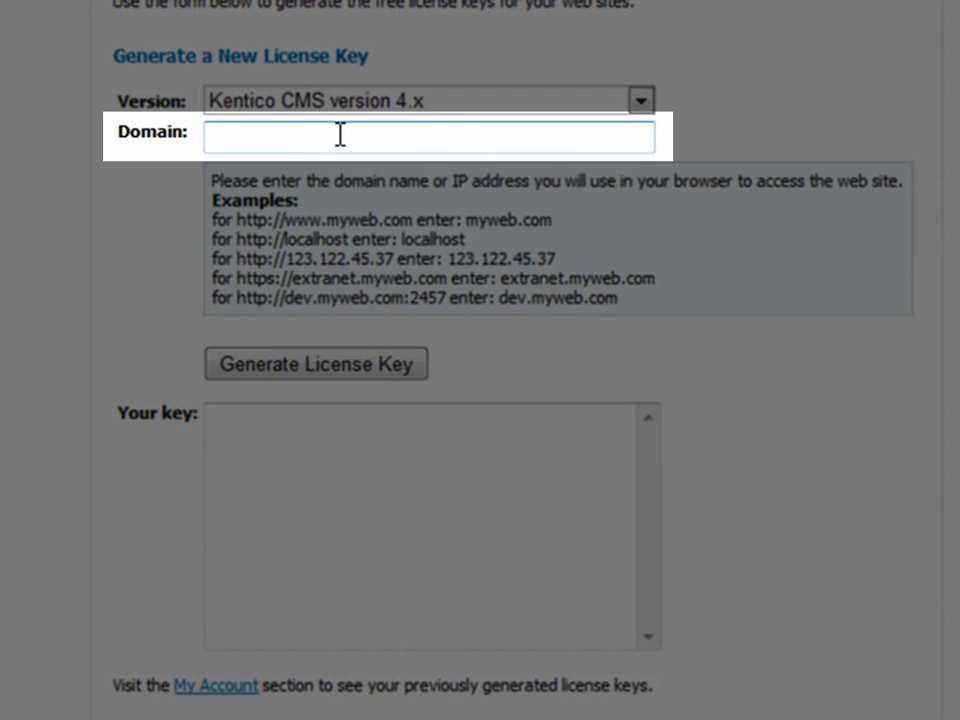
pyautogui.write('iis7.acme')
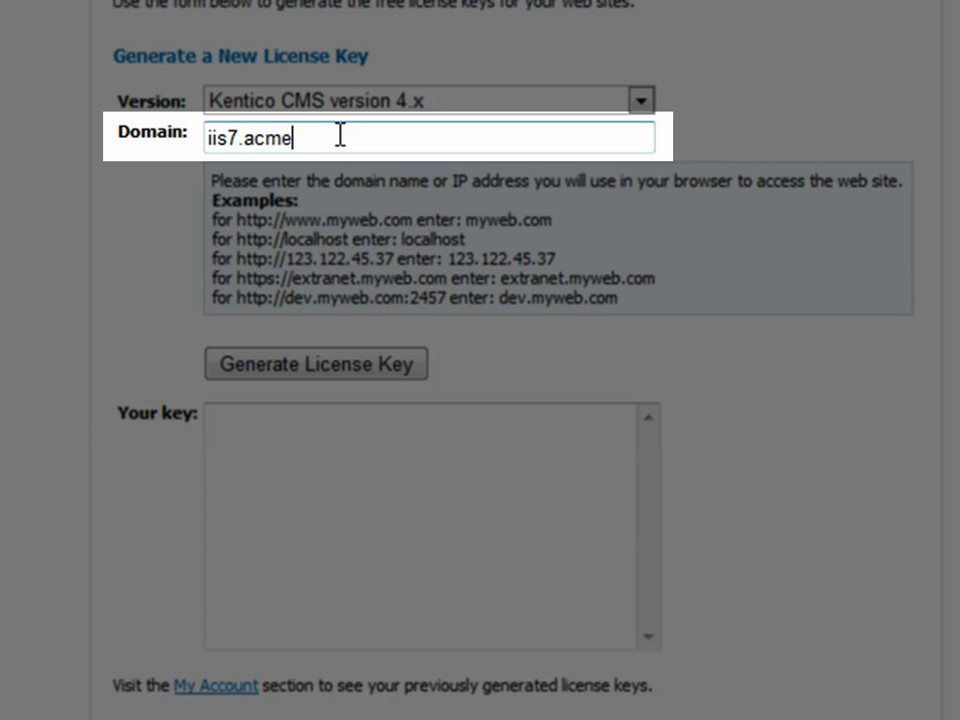
pyautogui.write('-hosting.net')
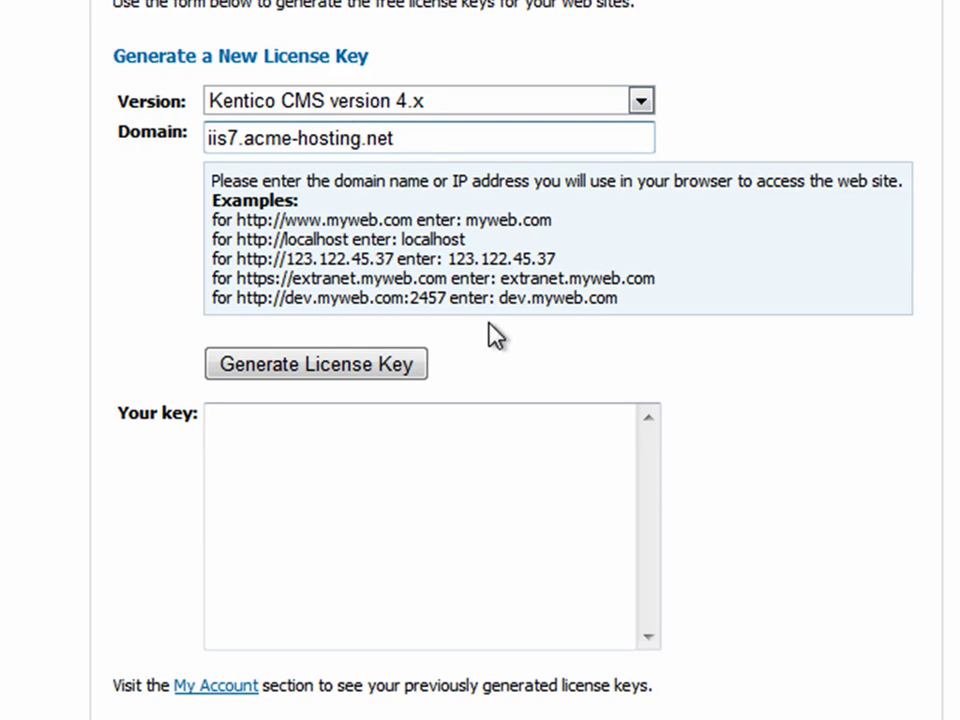
pyautogui.click(413, 369)
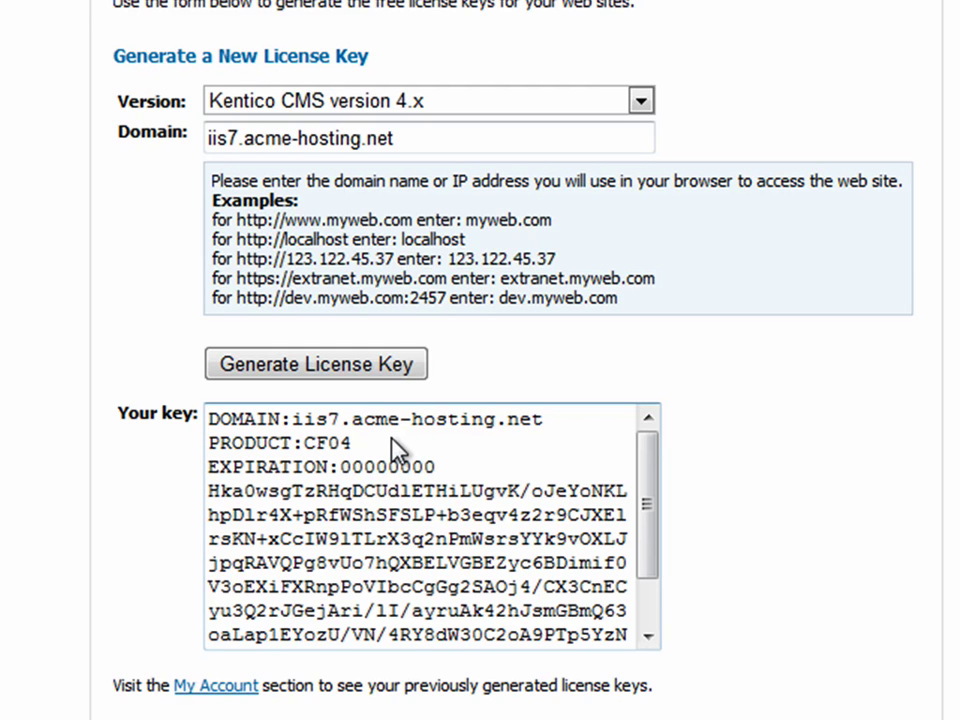
# - Select and copy the entire license key text, then minimize the Kentico window
pyautogui.rightClick(394, 441)
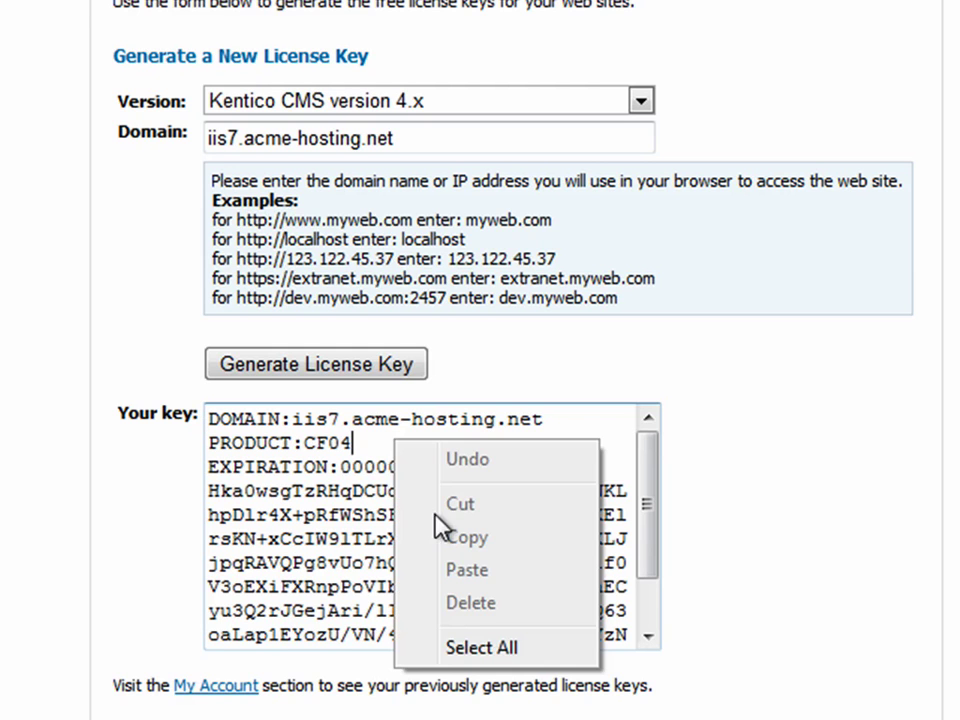
pyautogui.click(478, 648)
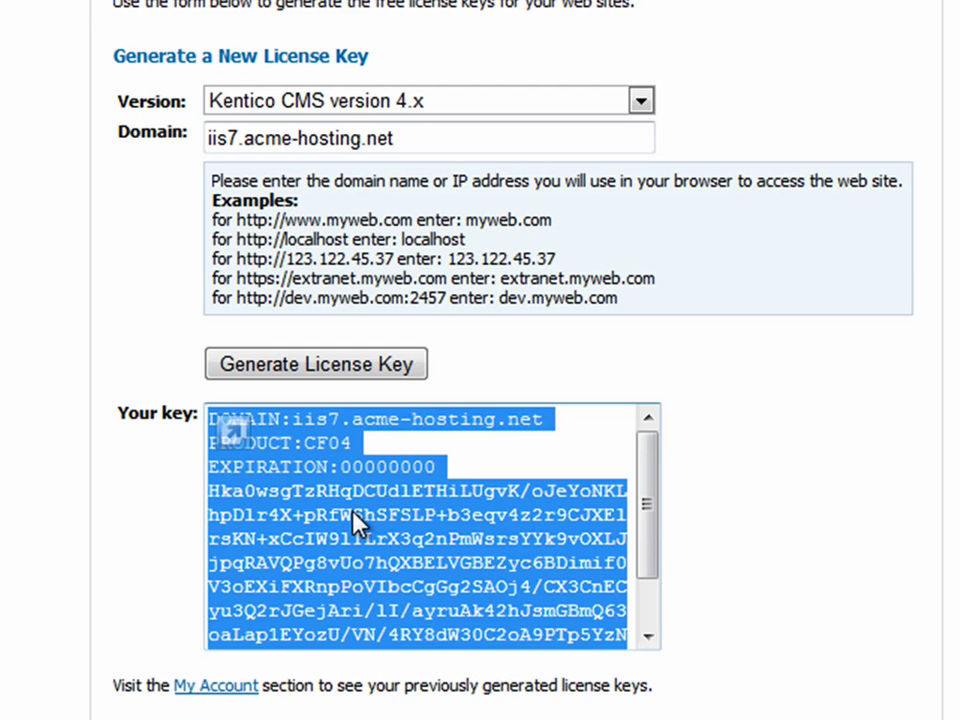
pyautogui.rightClick(388, 511)
pyautogui.click(429, 613)
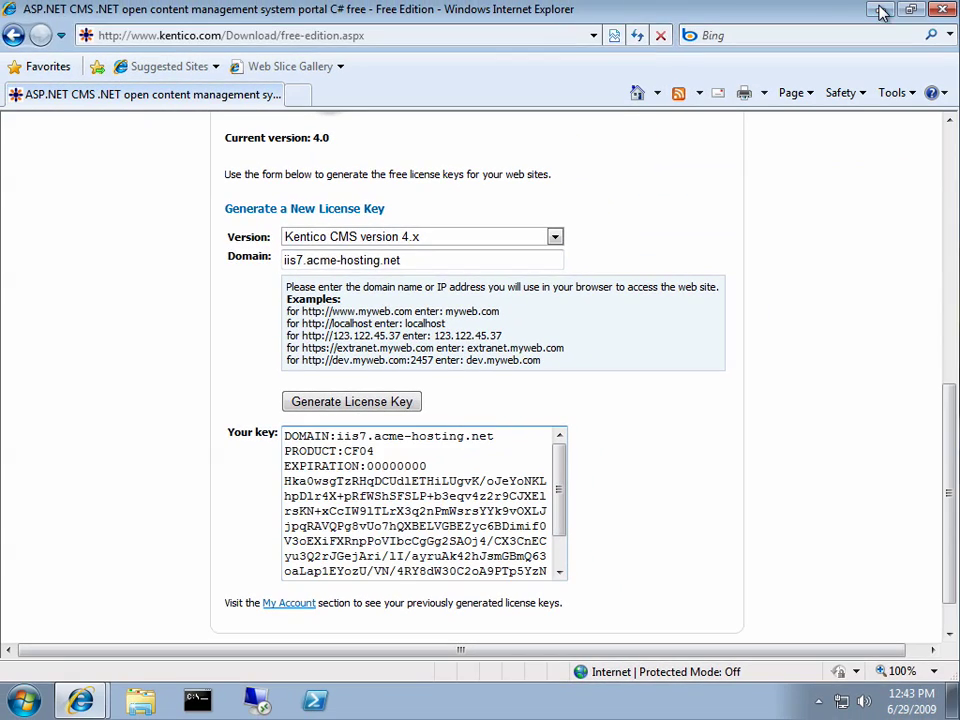
pyautogui.click(878, 10)
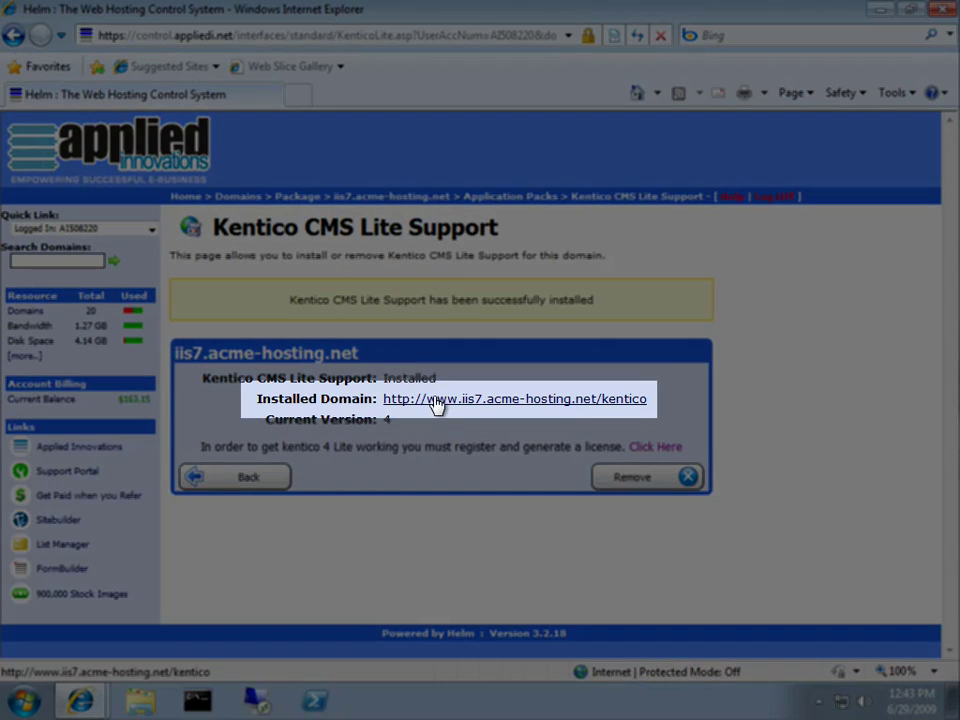
pyautogui.click(435, 400)
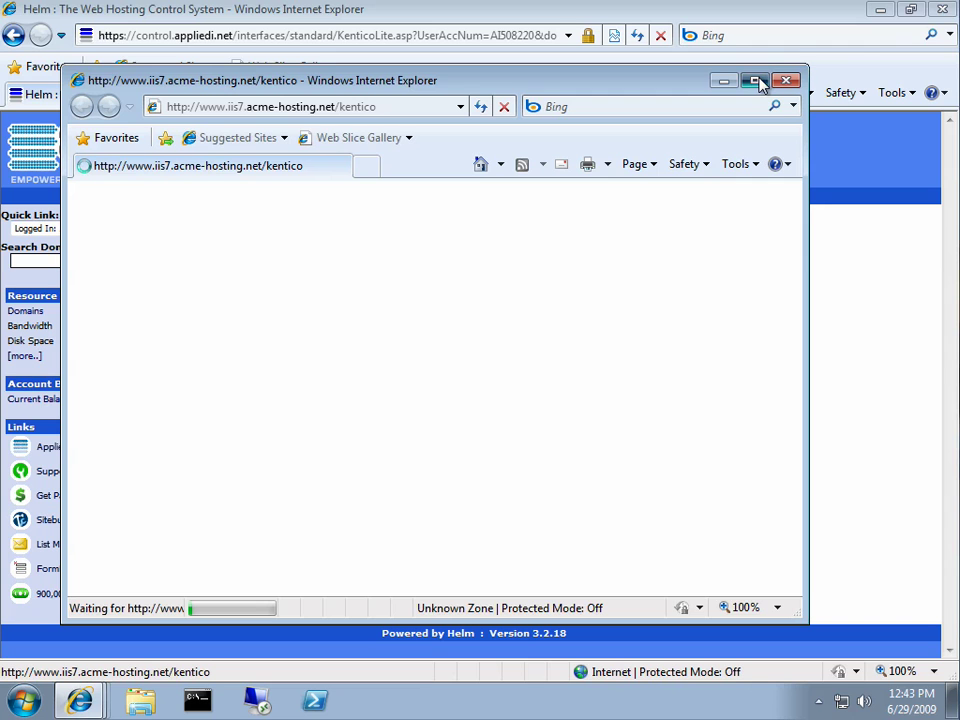
pyautogui.click(756, 81)
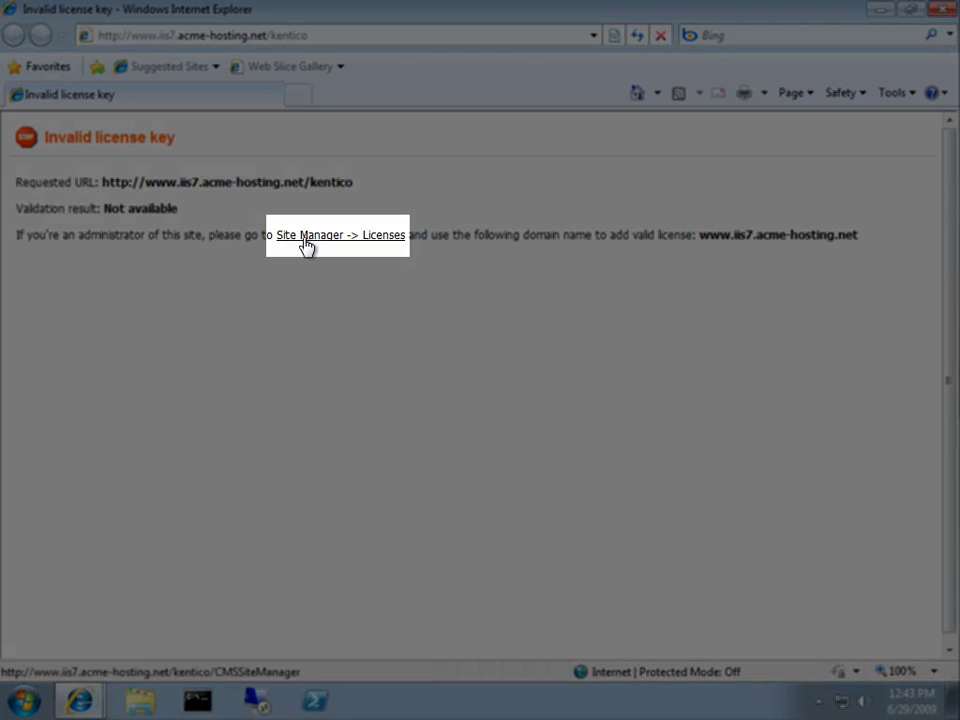
# - Follow the Site Manager -> Licenses link and log on with the administrator account
pyautogui.click(307, 236)
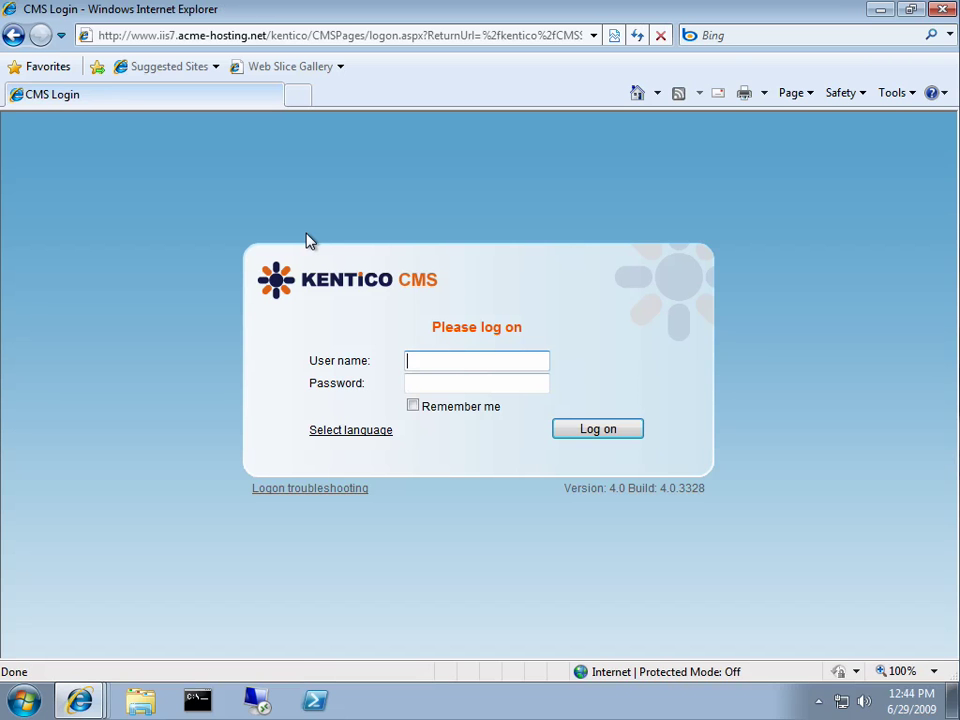
pyautogui.write('administrator')
pyautogui.press('Tab')
pyautogui.click(597, 430)
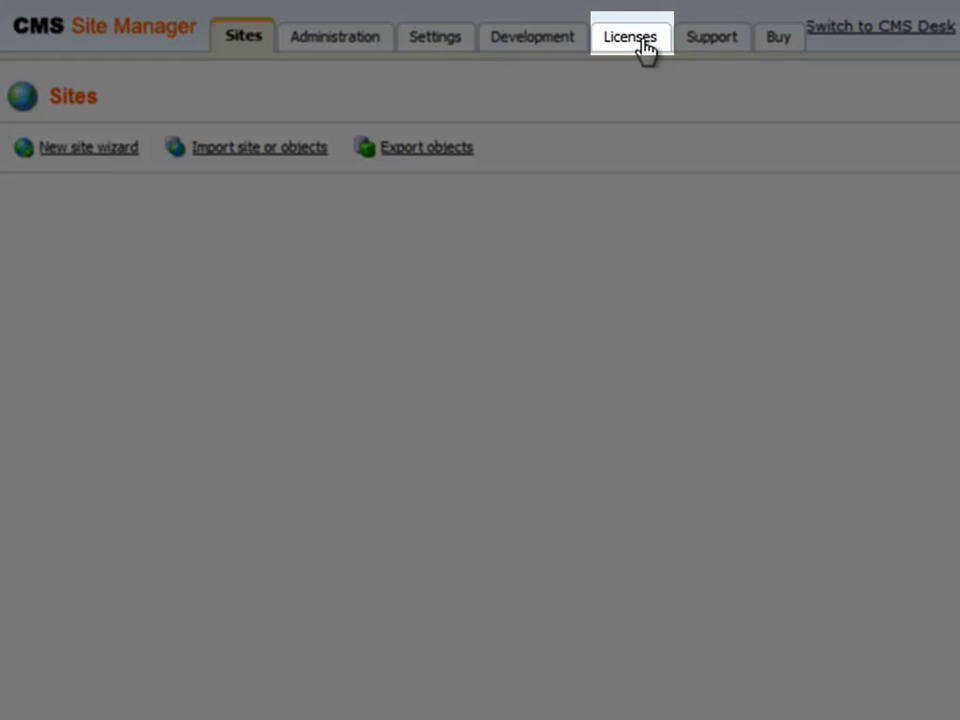
# - Create a new license in the Licenses section by pasting the copied key and saving
pyautogui.click(608, 58)
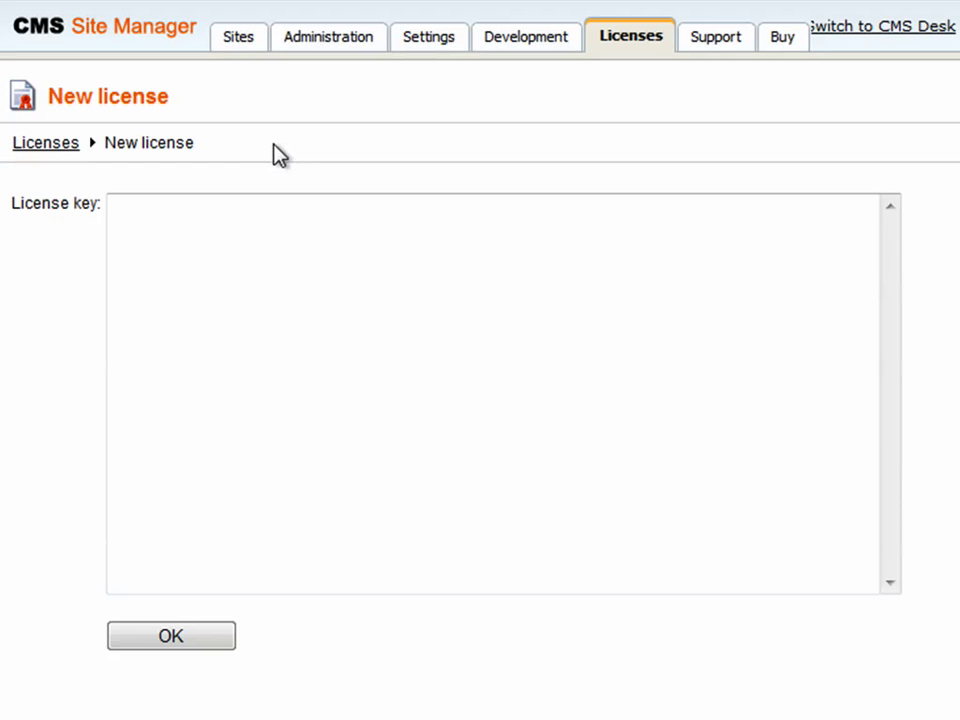
pyautogui.click(249, 220)
pyautogui.rightClick(325, 333)
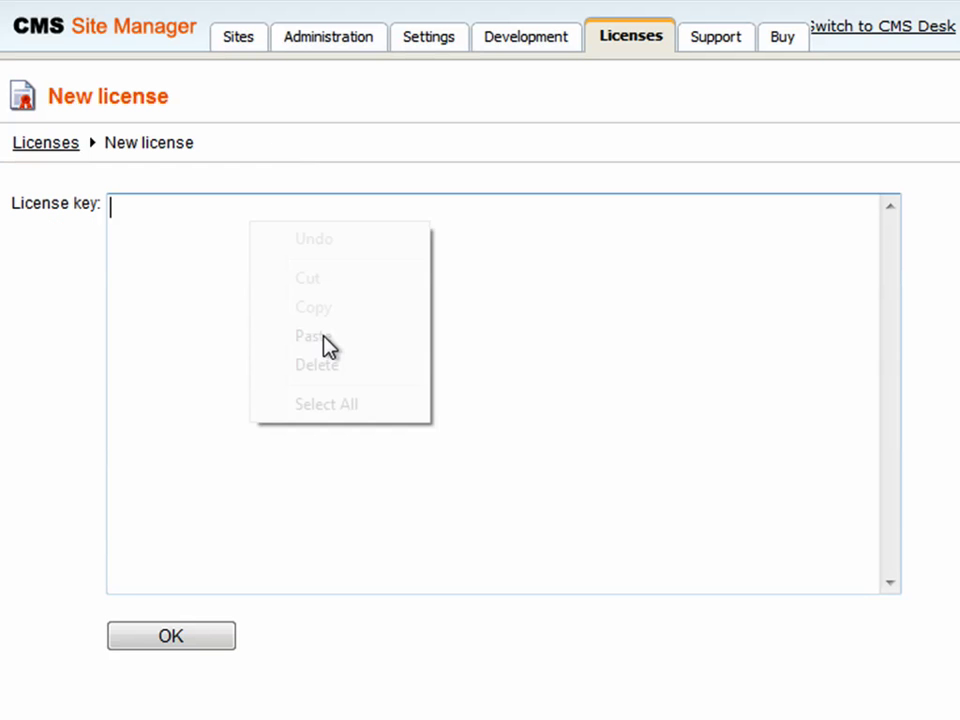
pyautogui.click(329, 340)
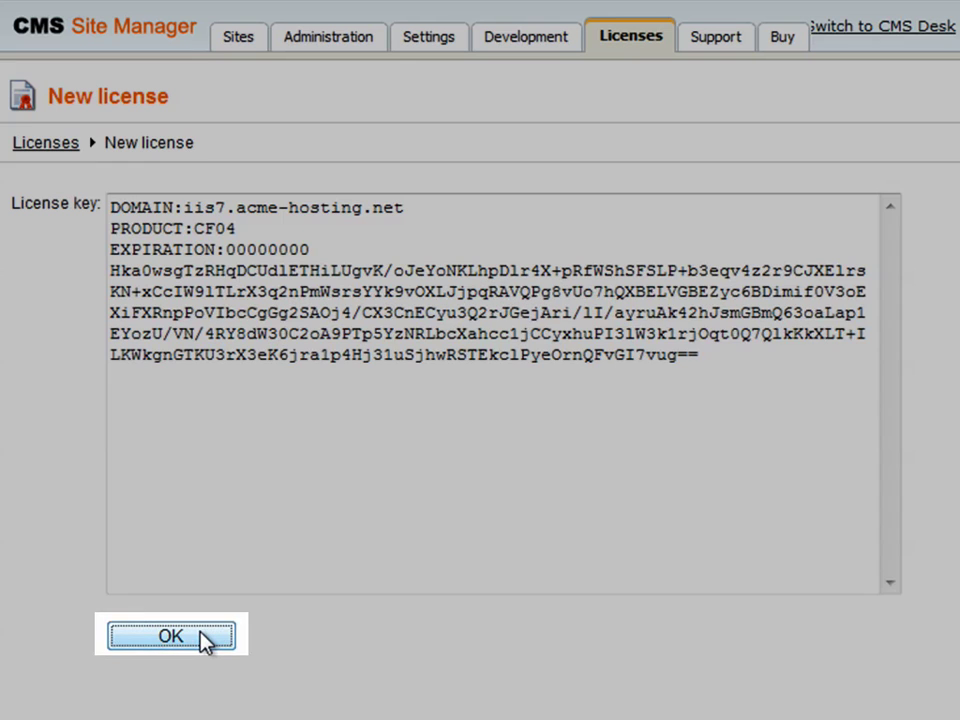
pyautogui.click(201, 633)
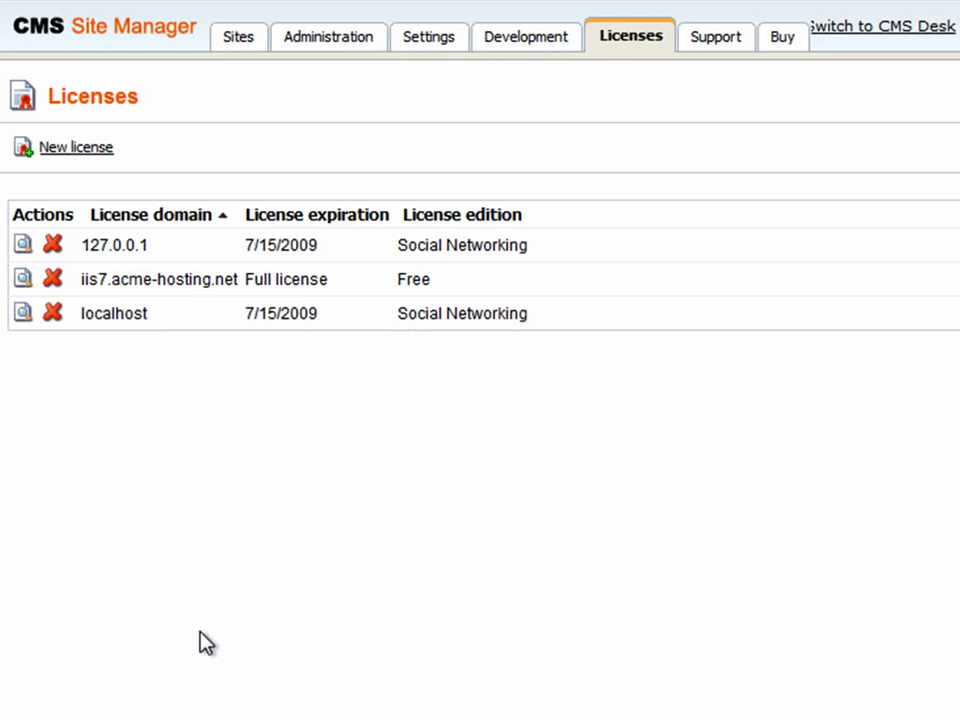